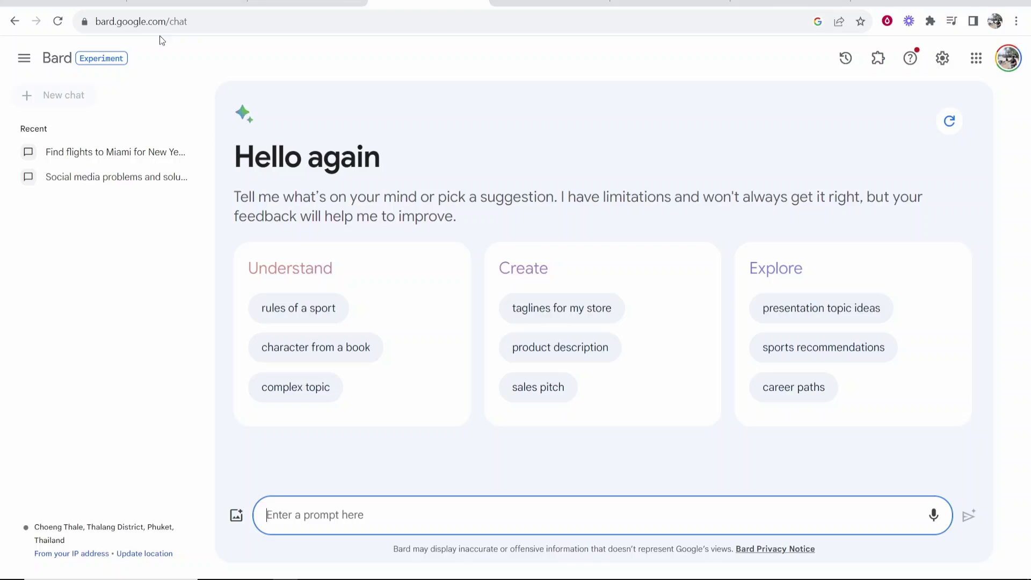
Go back from the Bard chat to the Google search homepage.
key("alt+Left")
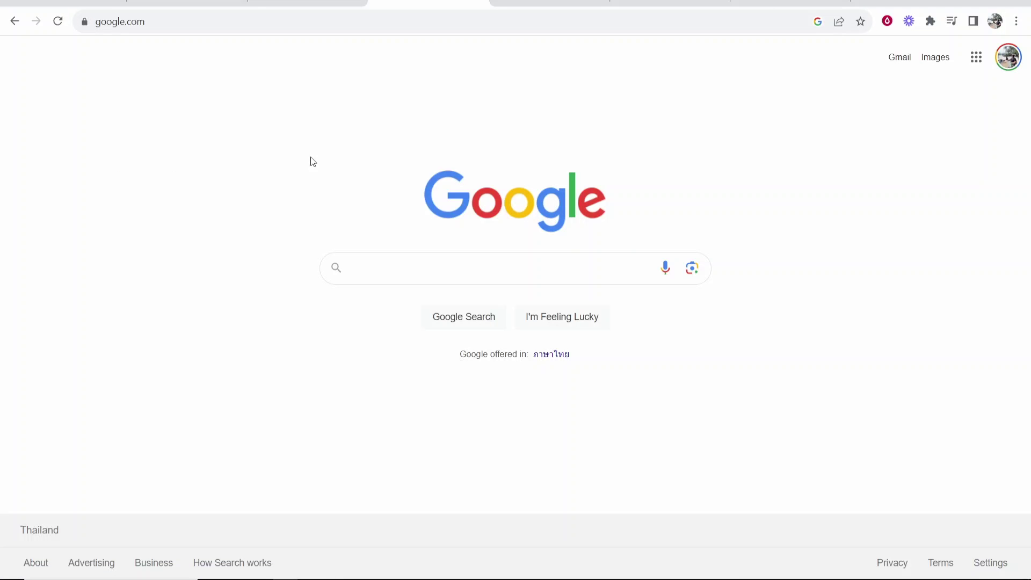
Search Google for 'google bard' and open the 'Bard - Chat Based AI Tool' result.
type("google bard")
key("Return")
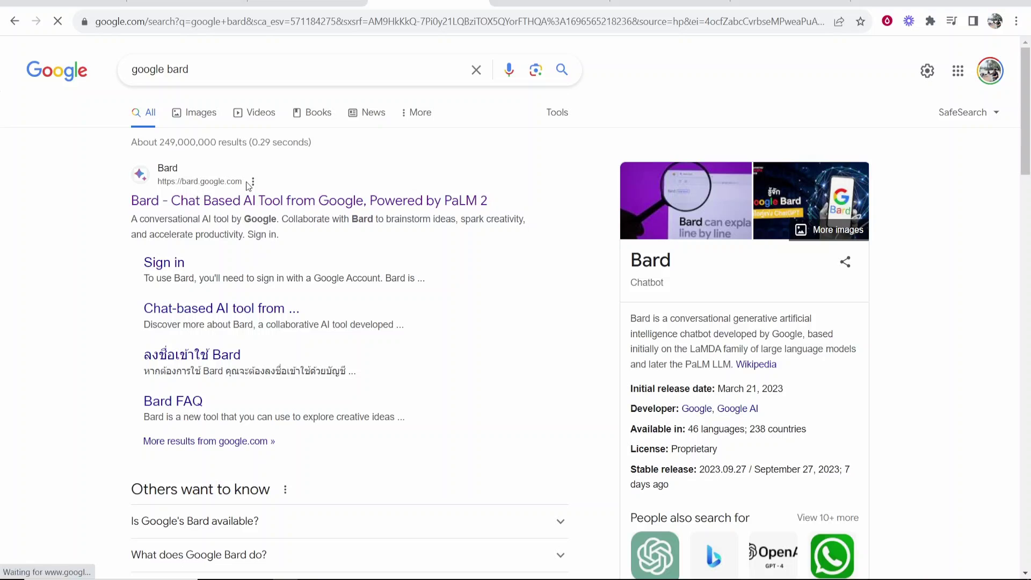
left_click(179, 203)
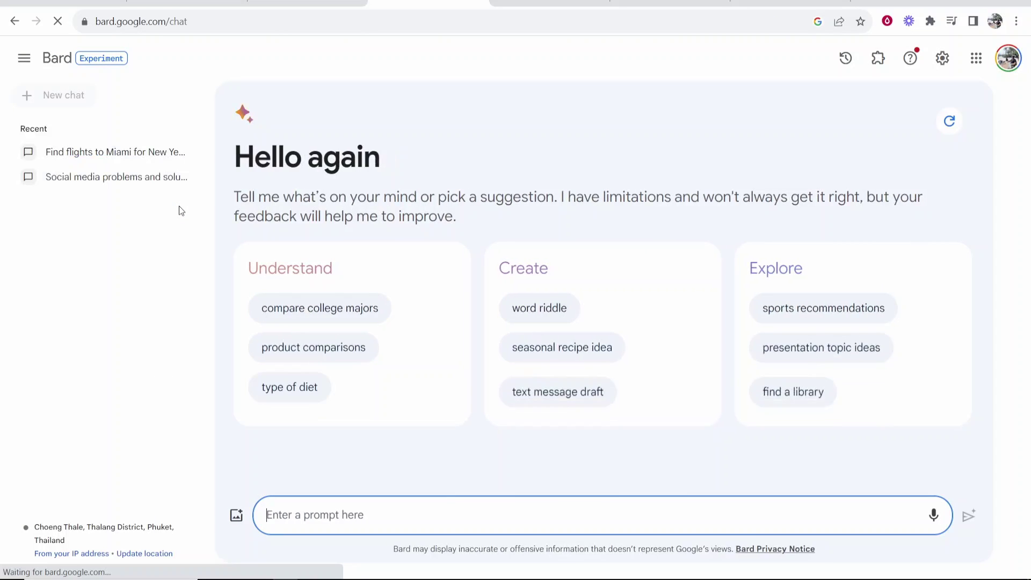
key("Escape")
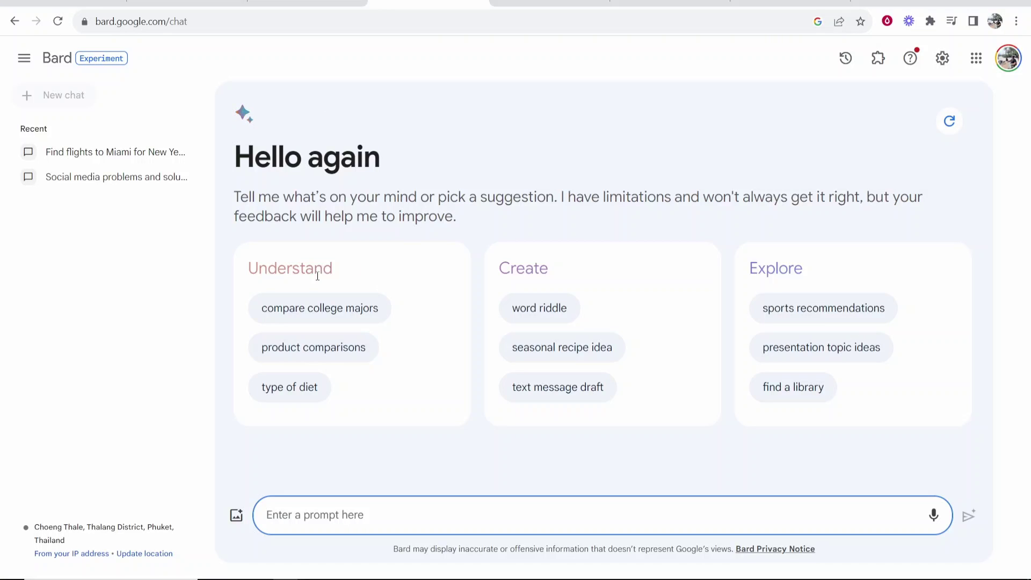
left_click_drag(334, 275, 243, 276)
left_click(258, 273)
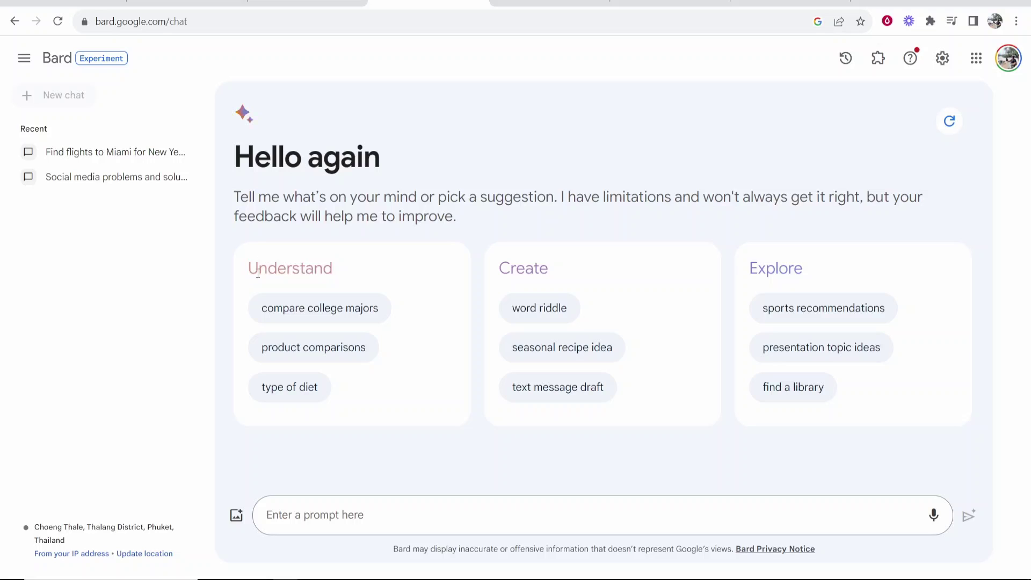
left_click_drag(547, 268, 498, 268)
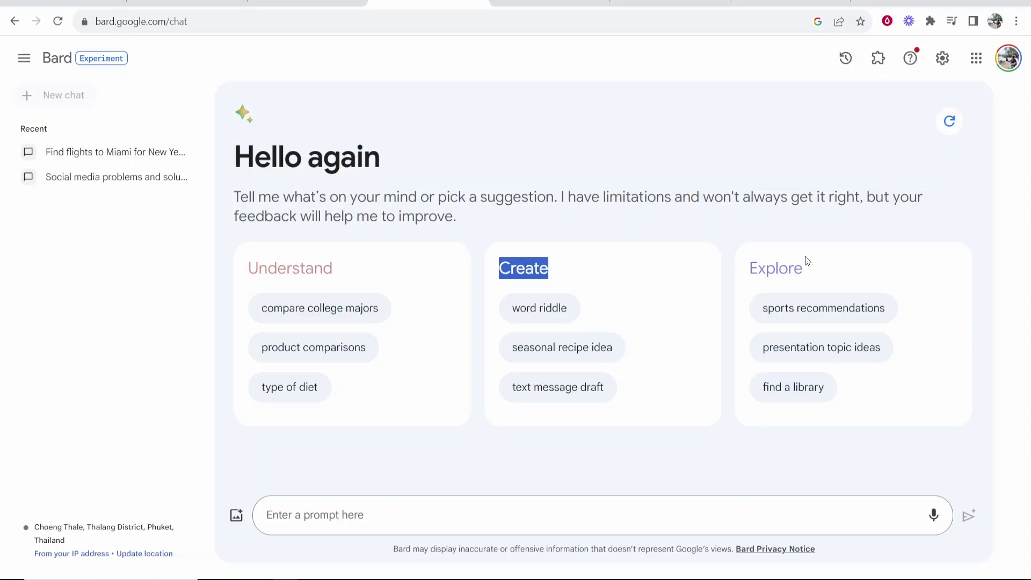
left_click_drag(805, 267, 724, 267)
left_click(758, 268)
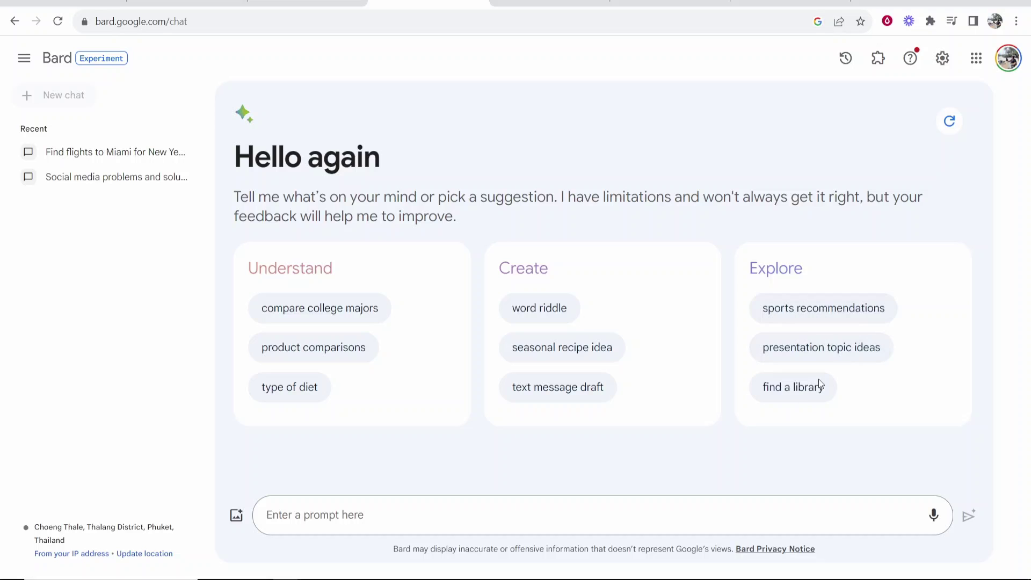
Send the 'type of diet' keto suggestion prompt and read Bard's beginner keto explanation.
left_click(305, 387)
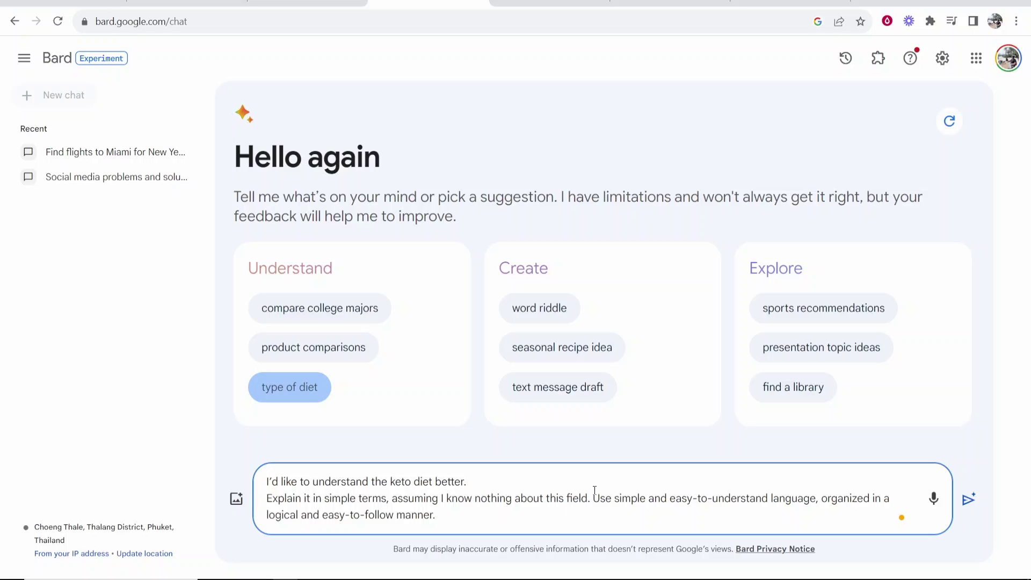
left_click(970, 499)
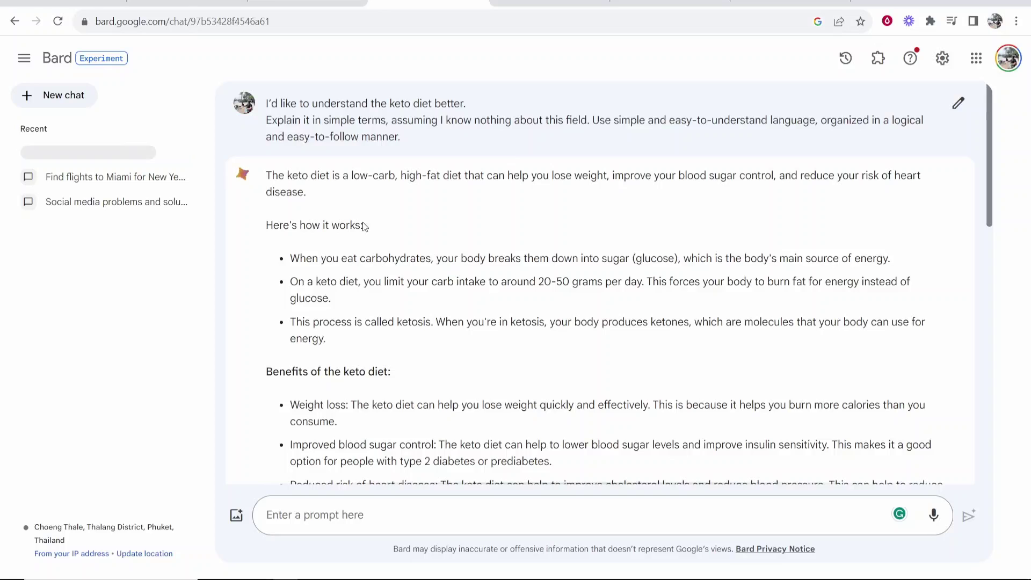
scroll(376, 231, "down", 5)
scroll(380, 236, "down", 5)
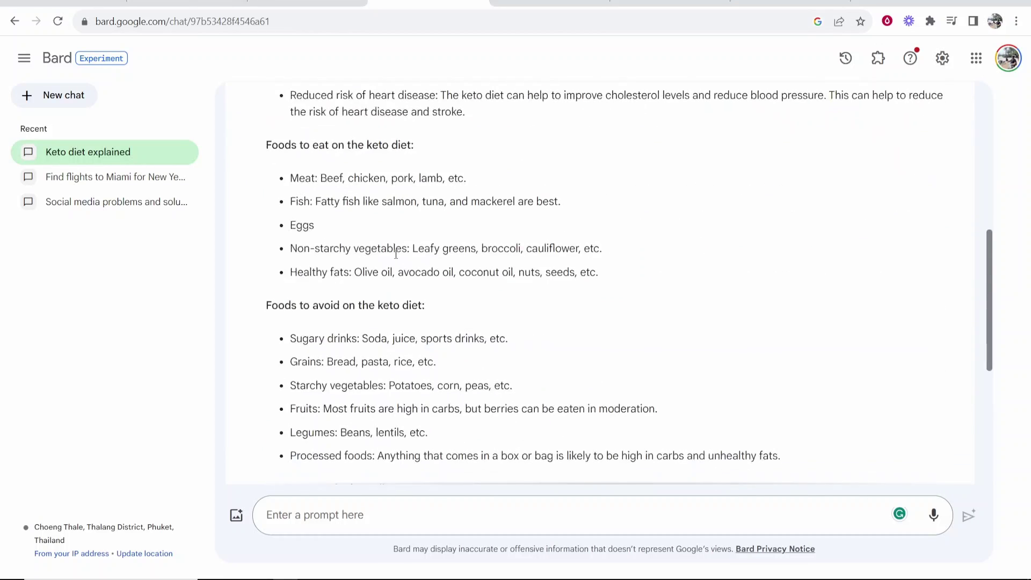
scroll(661, 298, "down", 3)
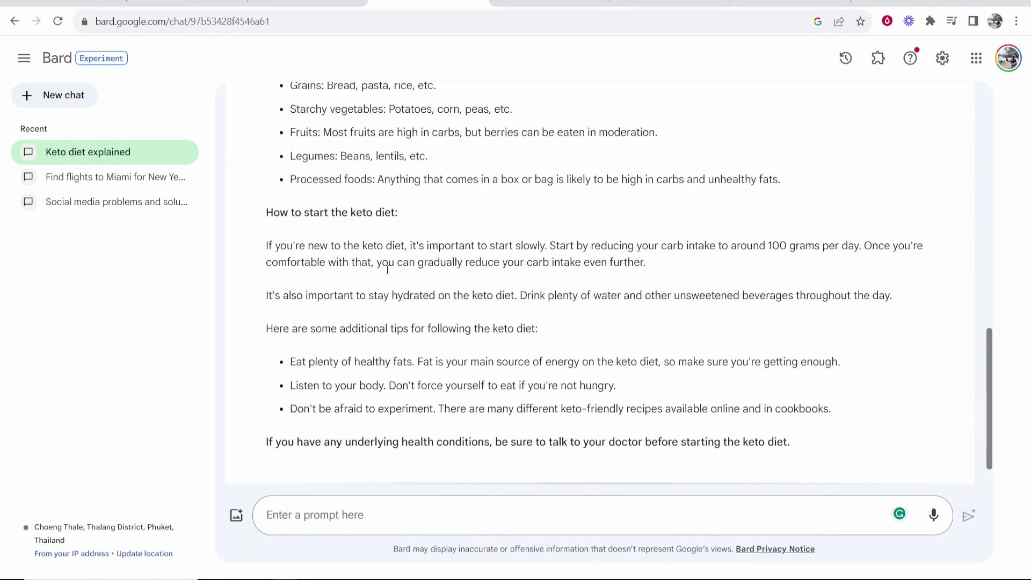
scroll(387, 276, "down", 1)
scroll(387, 279, "up", 15)
scroll(408, 376, "down", 9)
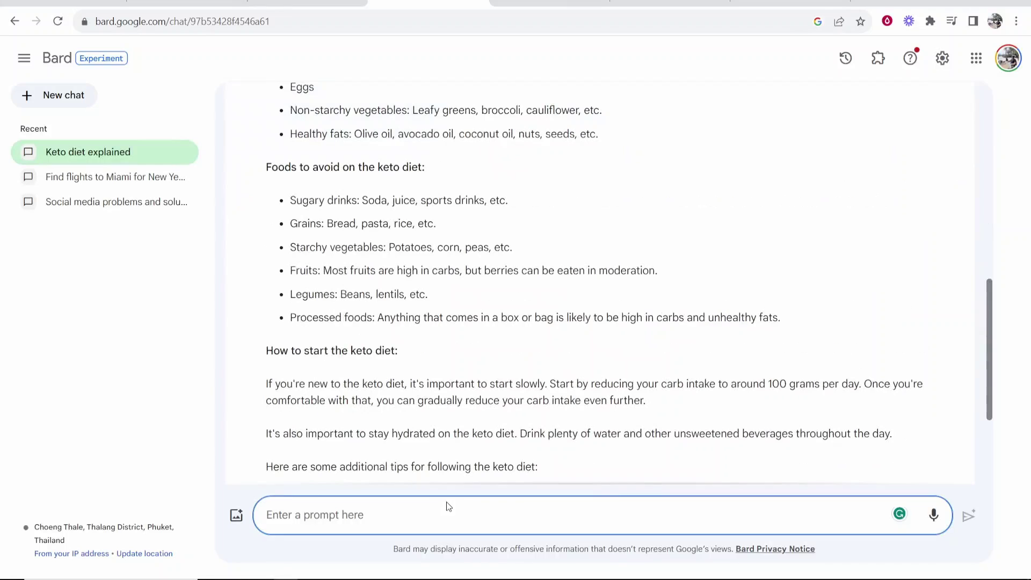
Ask 'How many calories should I eat in a day. I am a male 5ft 6 160lbs' and review the answer.
type("How")
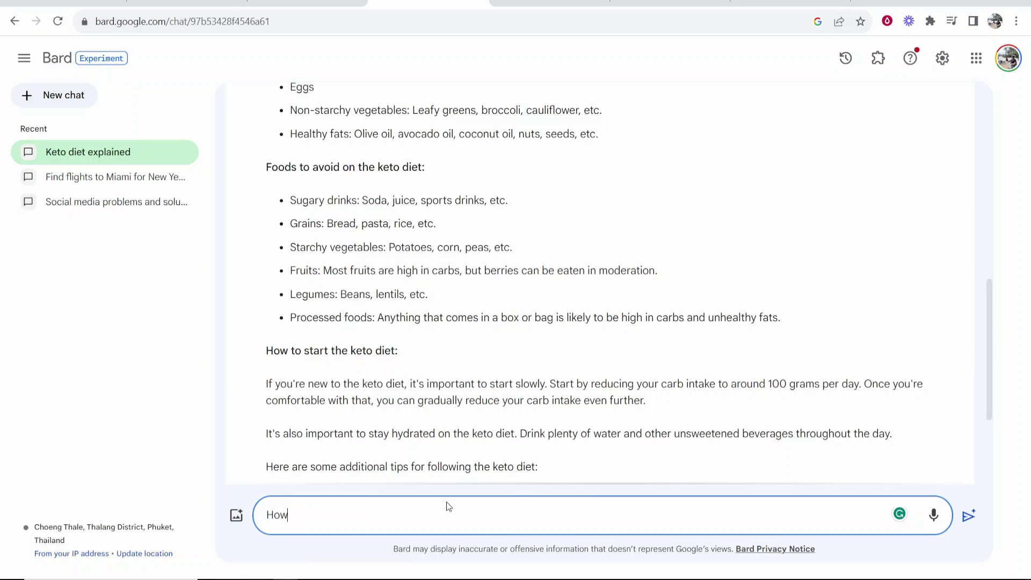
type(" many calories should I eat in a d")
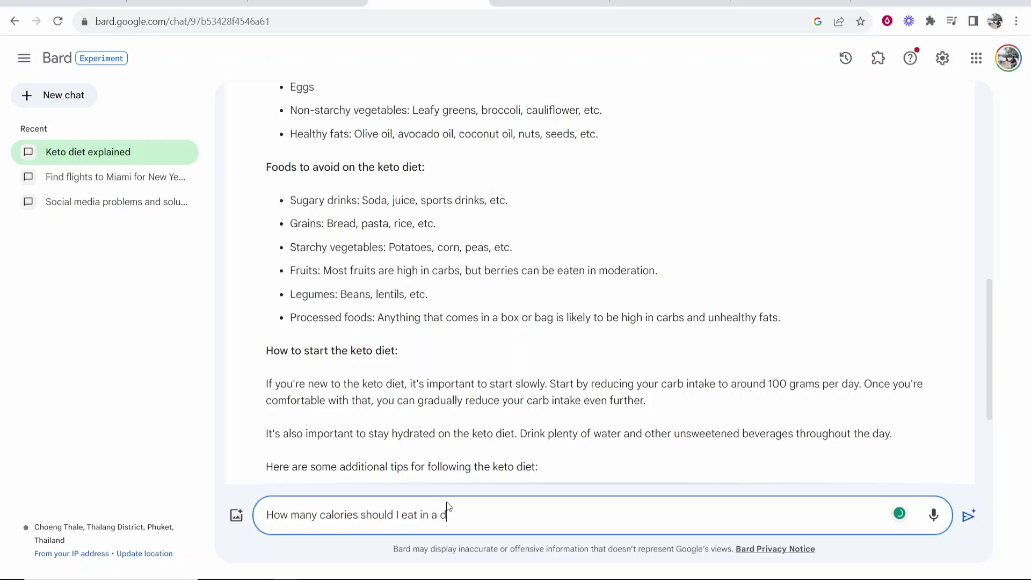
type("ay. I am a male 5ft 6 160lbs")
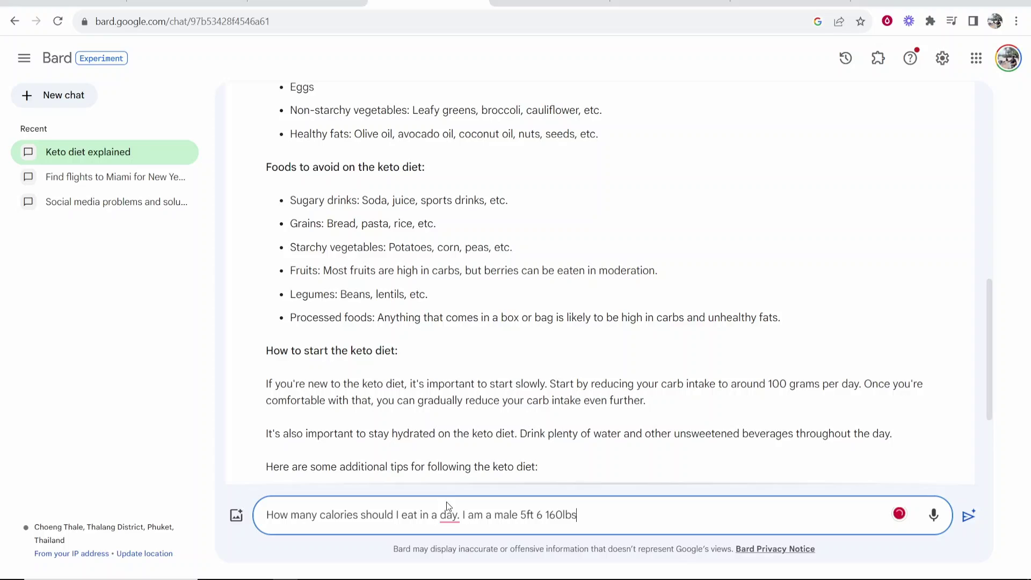
key("Return")
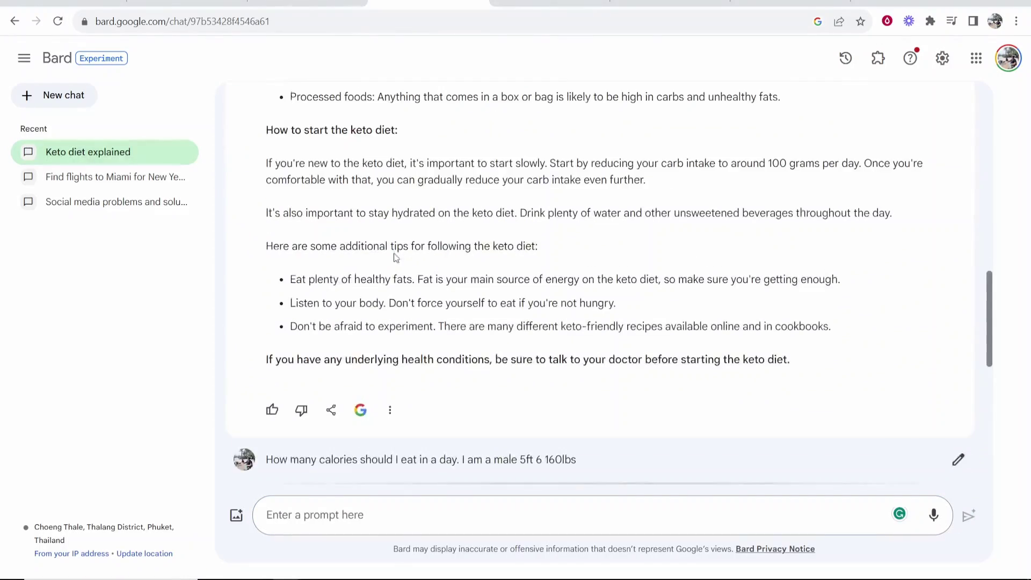
scroll(527, 223, "up", 14)
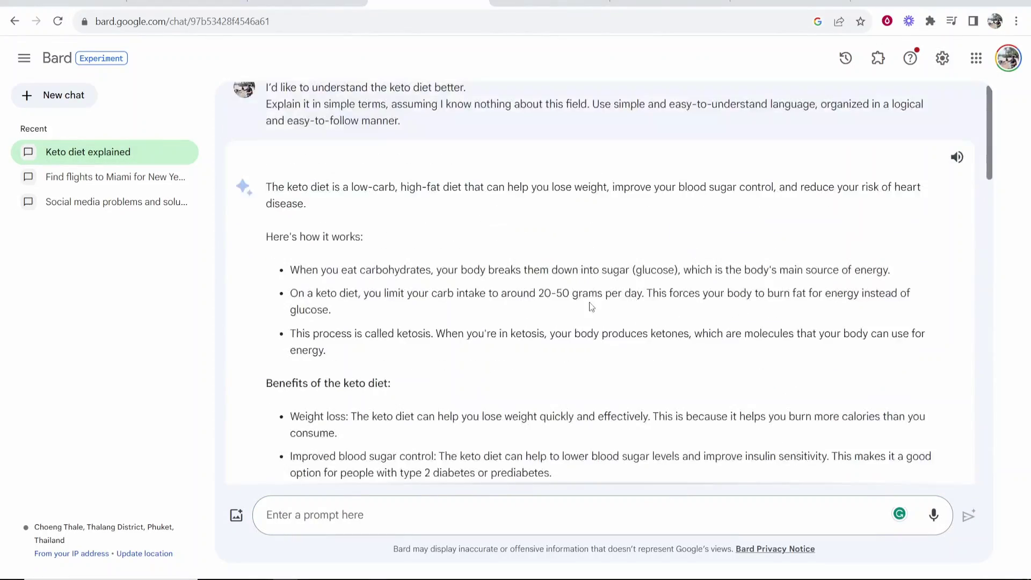
scroll(582, 317, "down", 6)
scroll(451, 221, "down", 15)
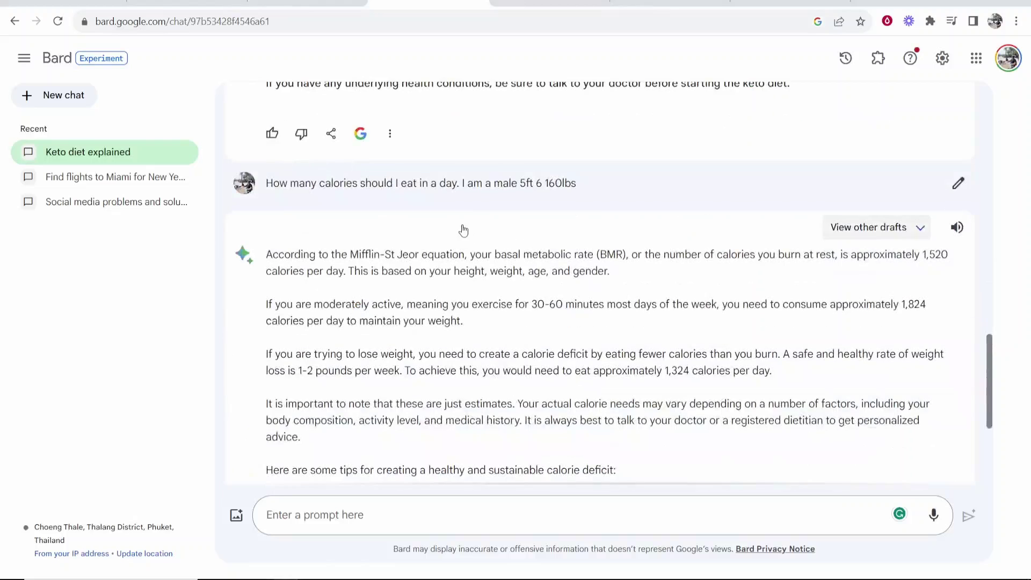
scroll(462, 232, "down", 3)
scroll(574, 443, "up", 3)
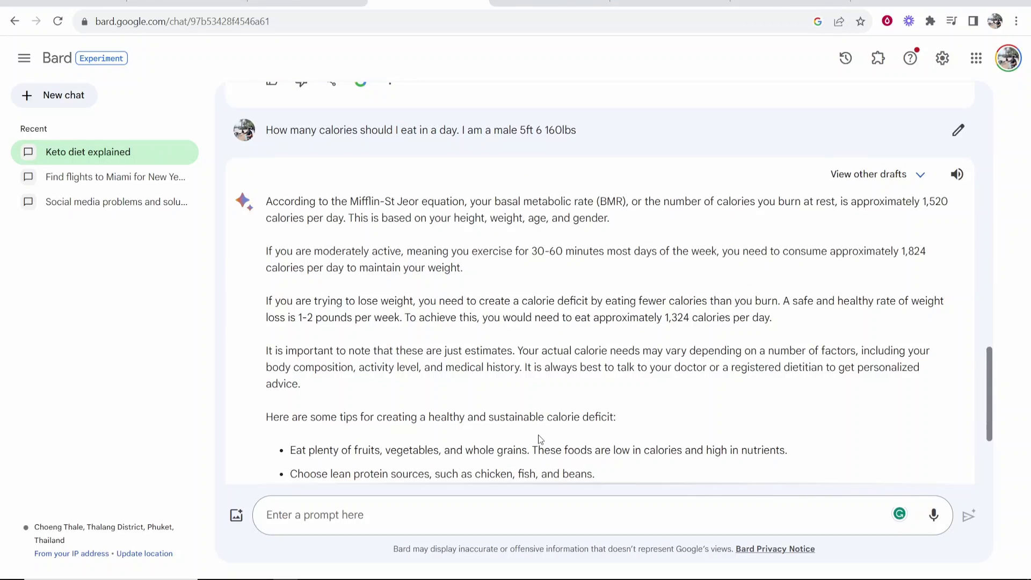
scroll(486, 420, "up", 1)
scroll(485, 421, "up", 5)
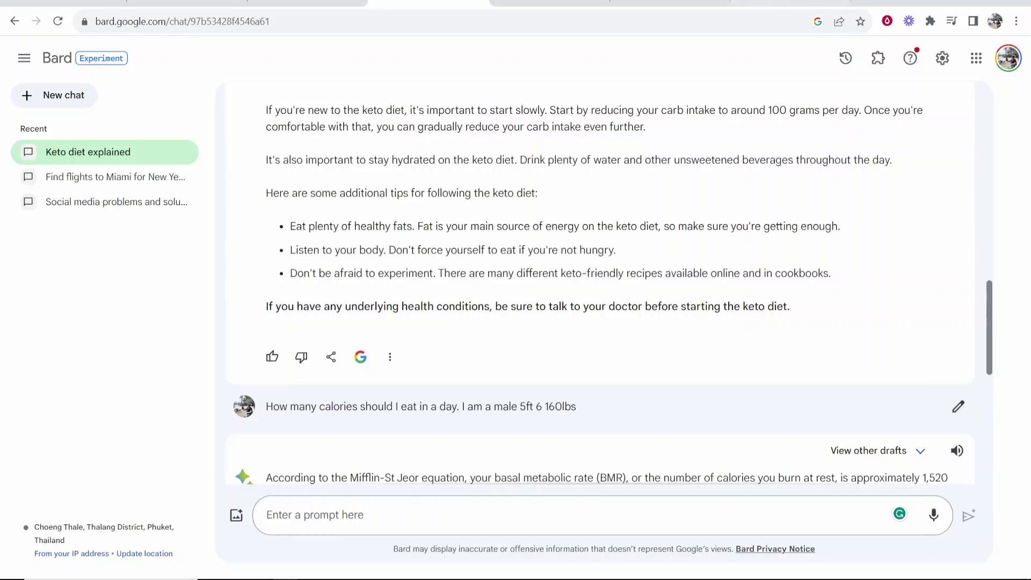
Browse Bard's Extensions page and start a chat from the Google Flights 'Pack accordingly' example.
left_click(878, 58)
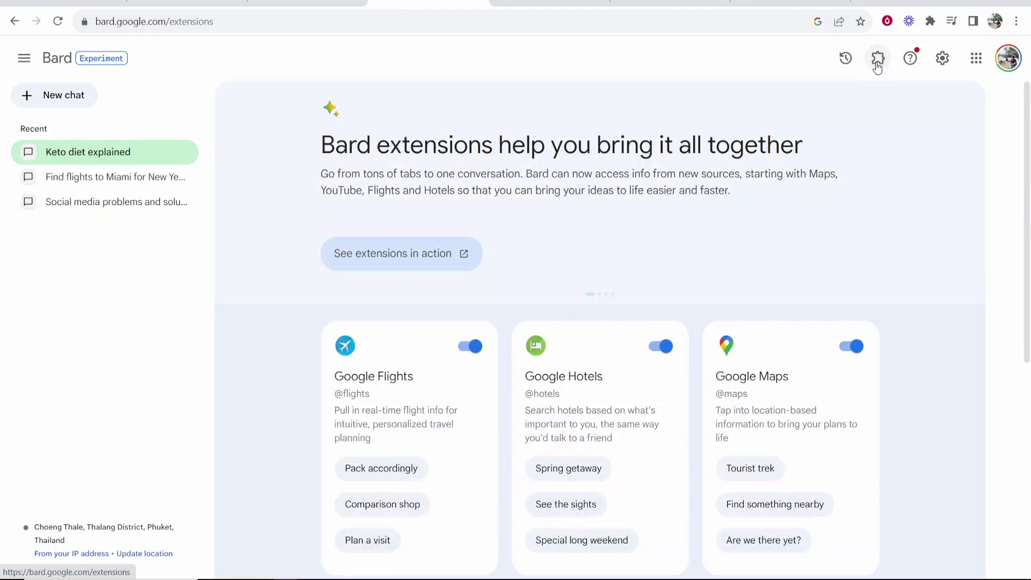
scroll(457, 335, "down", 4)
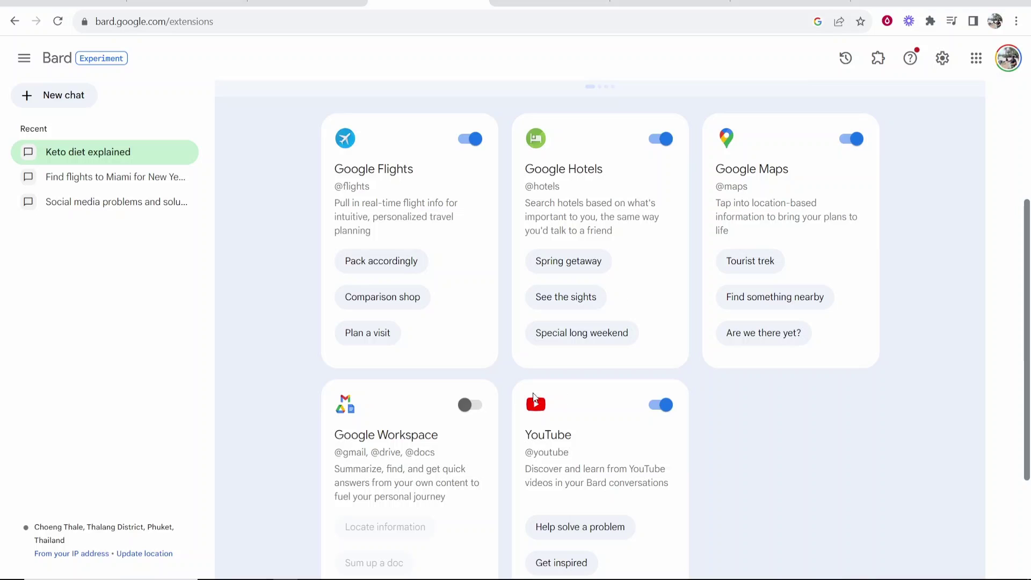
scroll(580, 444, "up", 1)
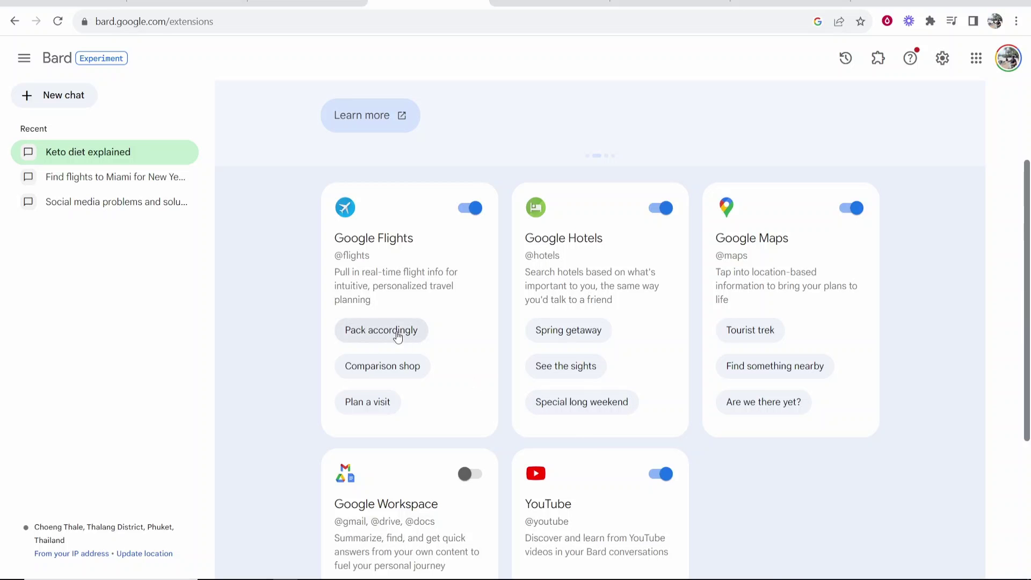
left_click(376, 336)
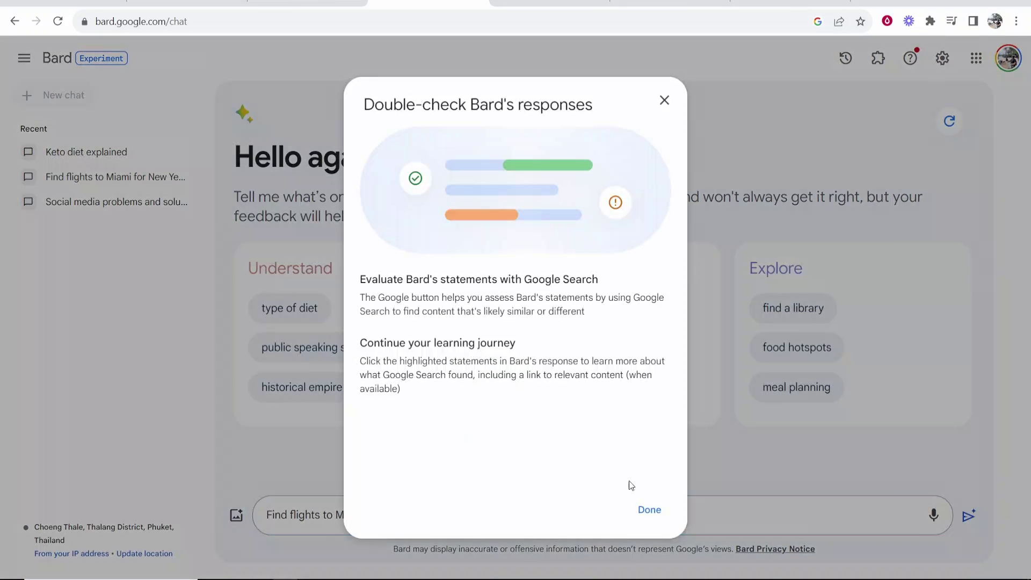
Append 'Should I pack shorts?' to the Miami New Years flights prompt and send it.
left_click(648, 509)
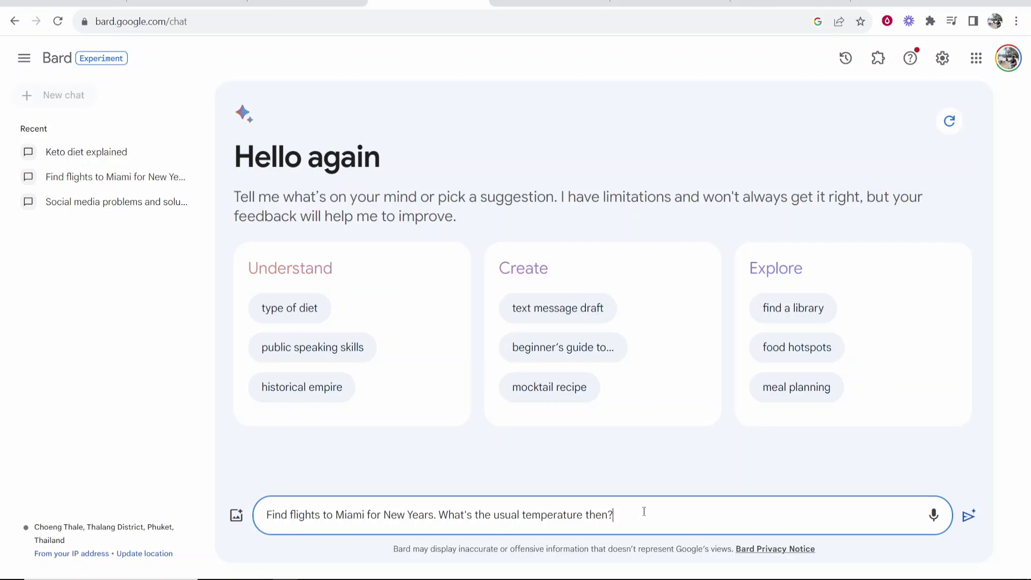
type("Should I pack shorts?")
key("Return")
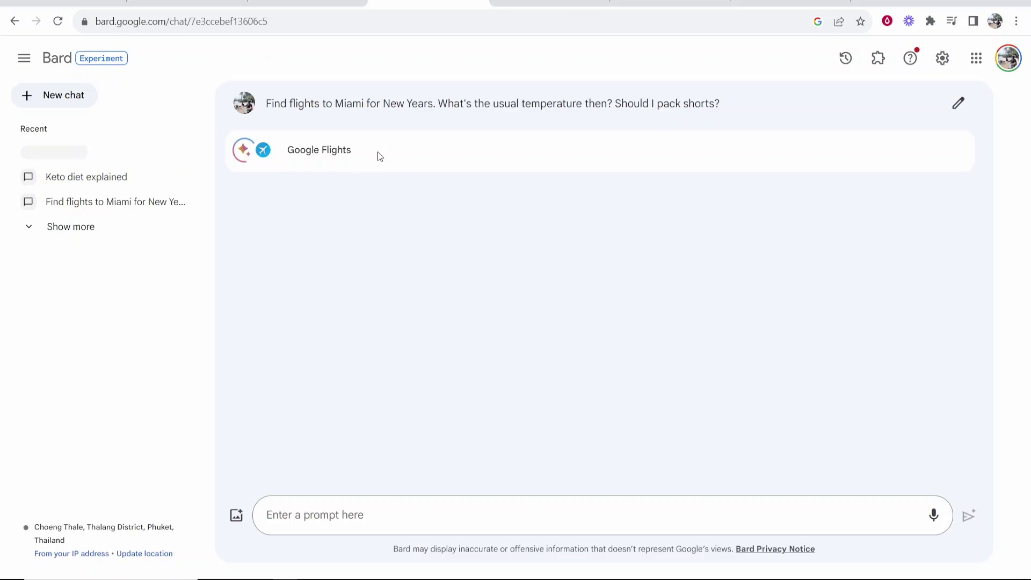
left_click_drag(379, 152, 282, 150)
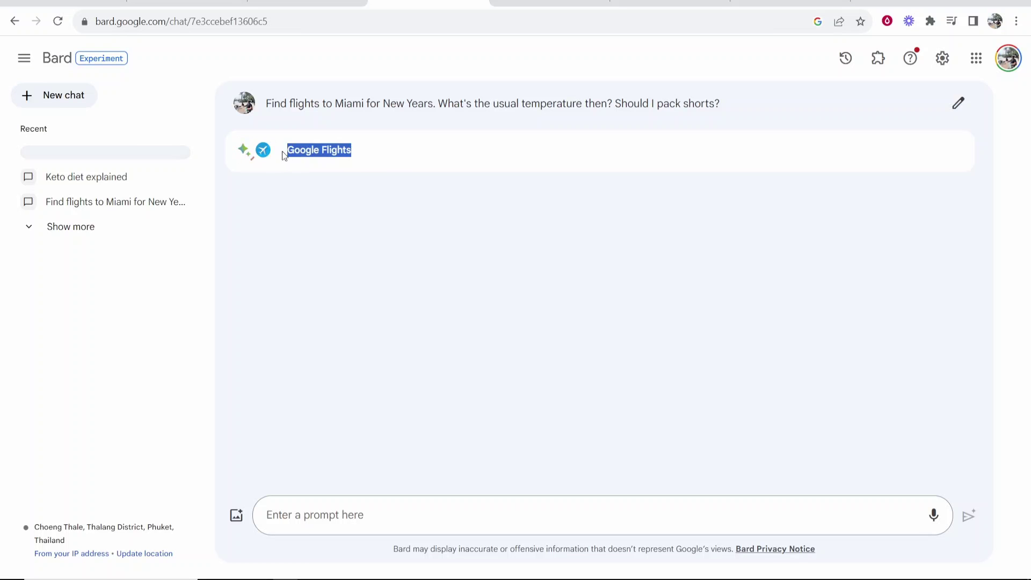
left_click(352, 147)
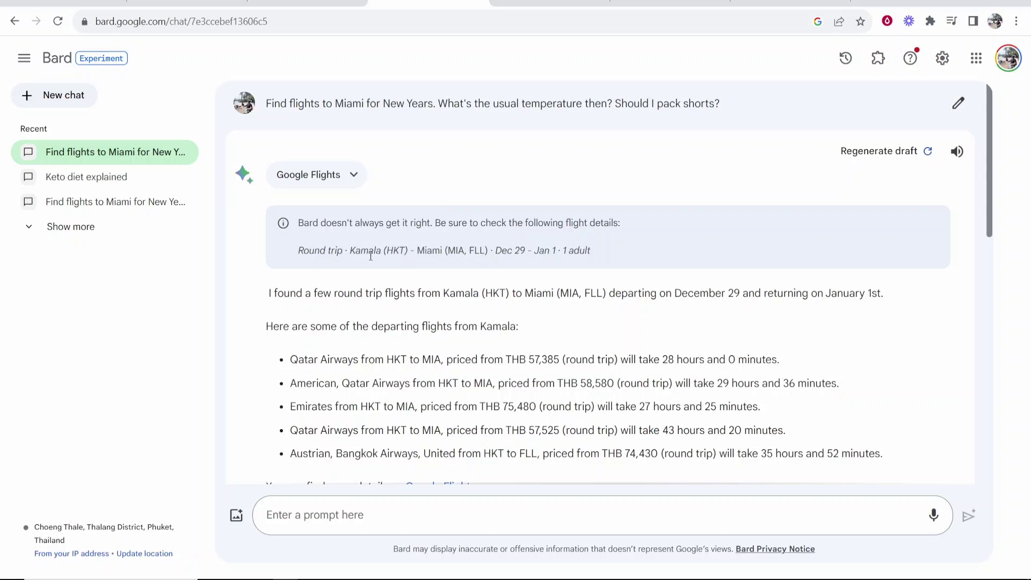
Highlight the round-trip flight options in Bard's answer, including the Emirates flight line.
left_click_drag(352, 252, 559, 250)
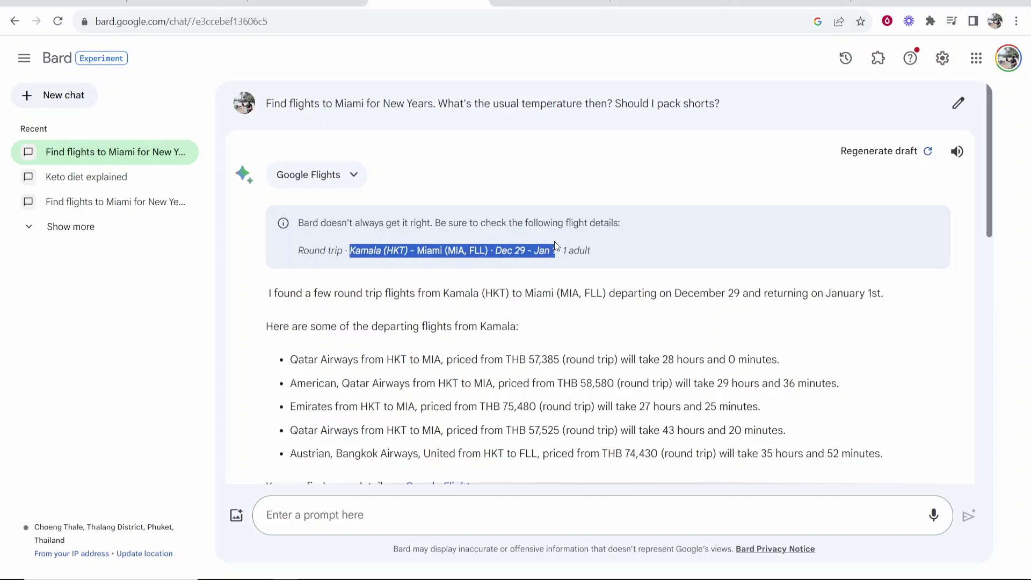
left_click(558, 250)
scroll(343, 290, "down", 1)
left_click_drag(299, 290, 503, 290)
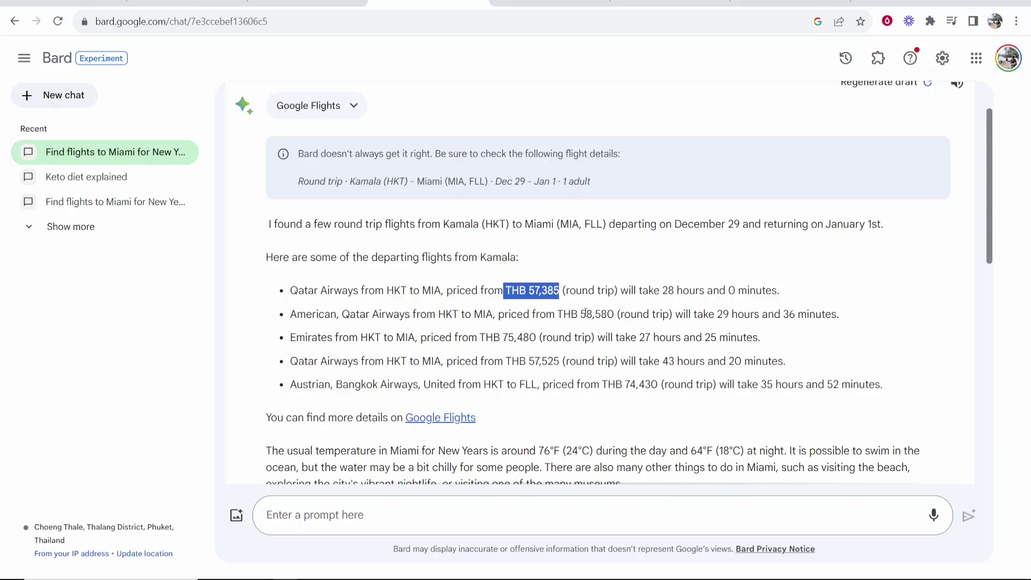
left_click_drag(290, 314, 798, 314)
left_click_drag(290, 337, 598, 339)
left_click(410, 274)
Review the trip tips, then view the American, Qatar Airways flight in Google Flights and close it.
scroll(409, 274, "down", 2)
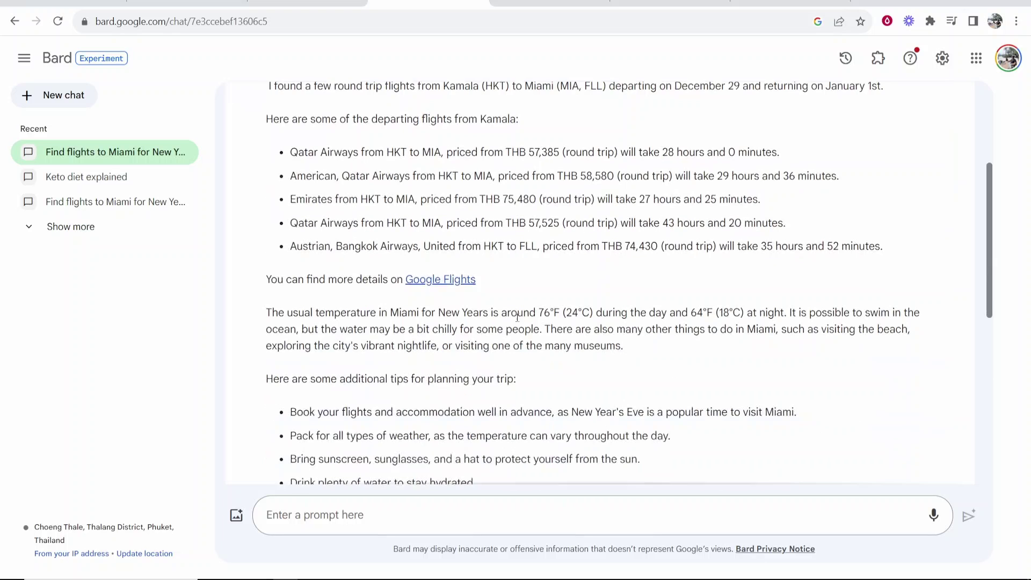
scroll(430, 290, "down", 1)
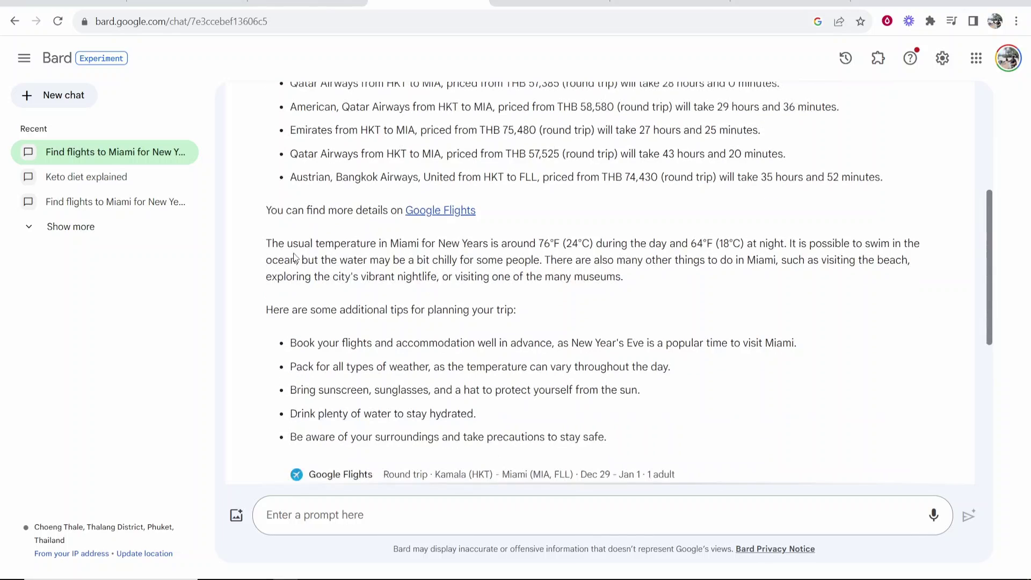
scroll(376, 285, "down", 1)
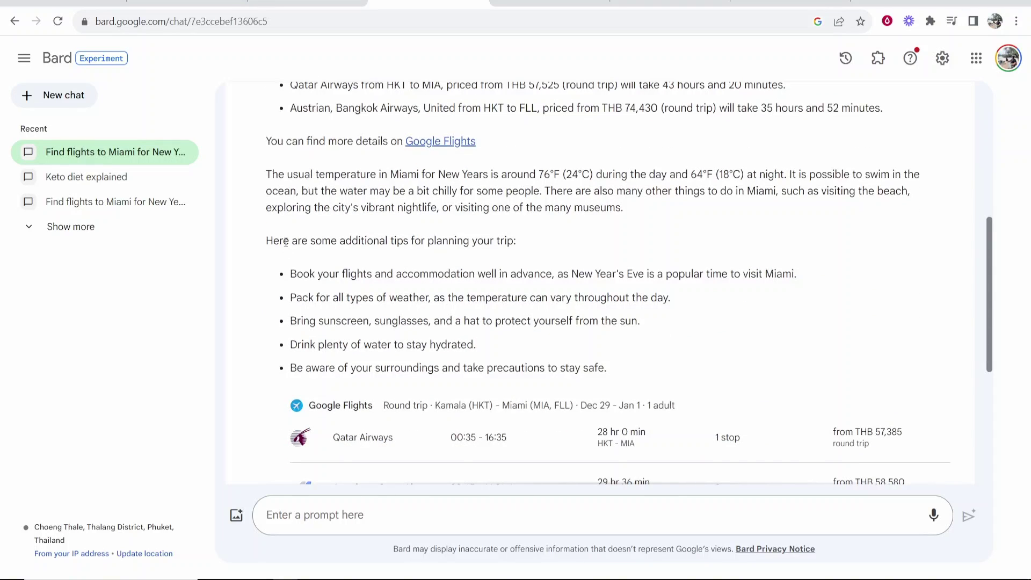
left_click_drag(286, 242, 617, 244)
left_click(579, 246)
scroll(579, 246, "down", 3)
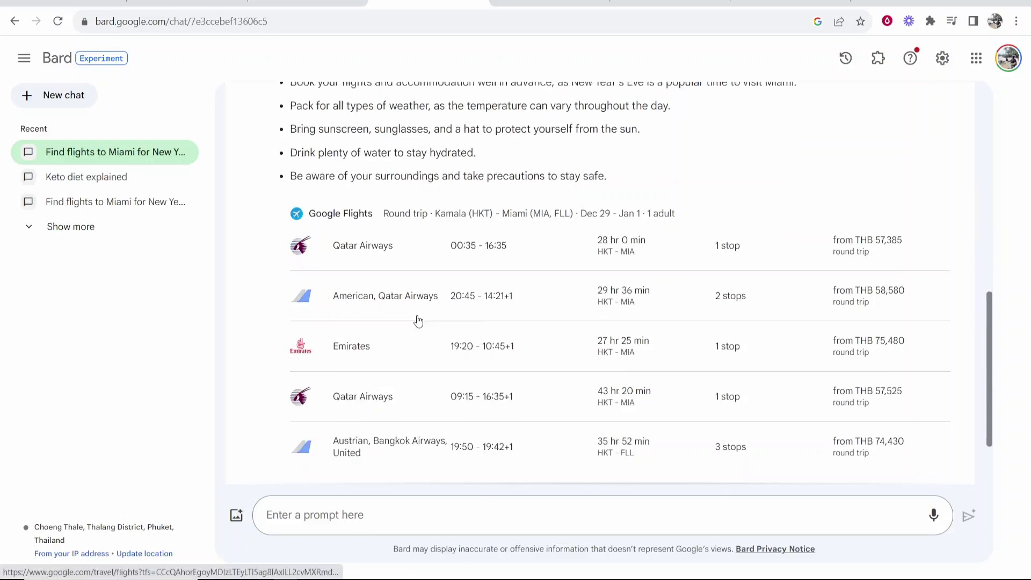
left_click(387, 292)
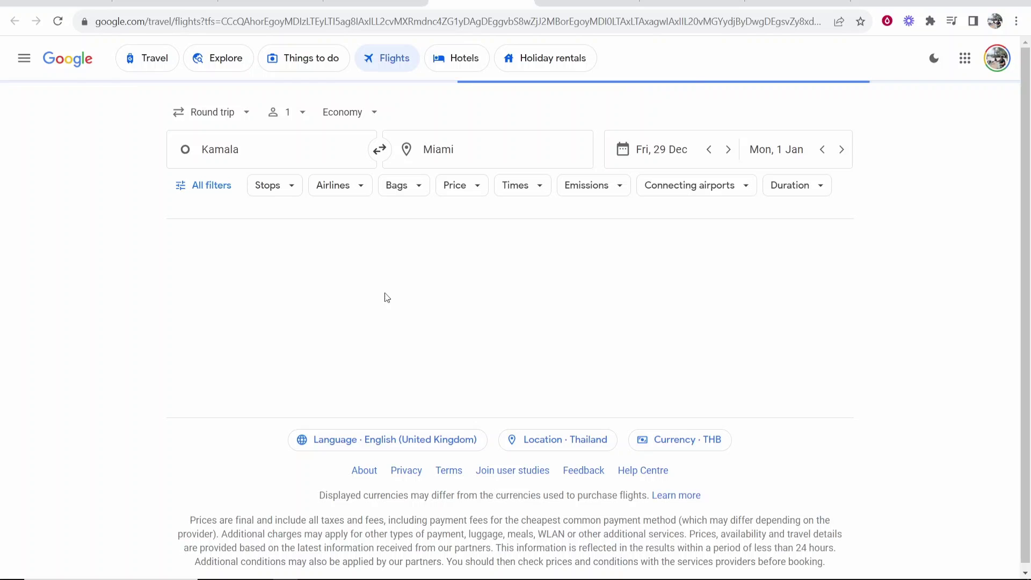
key("ctrl+w")
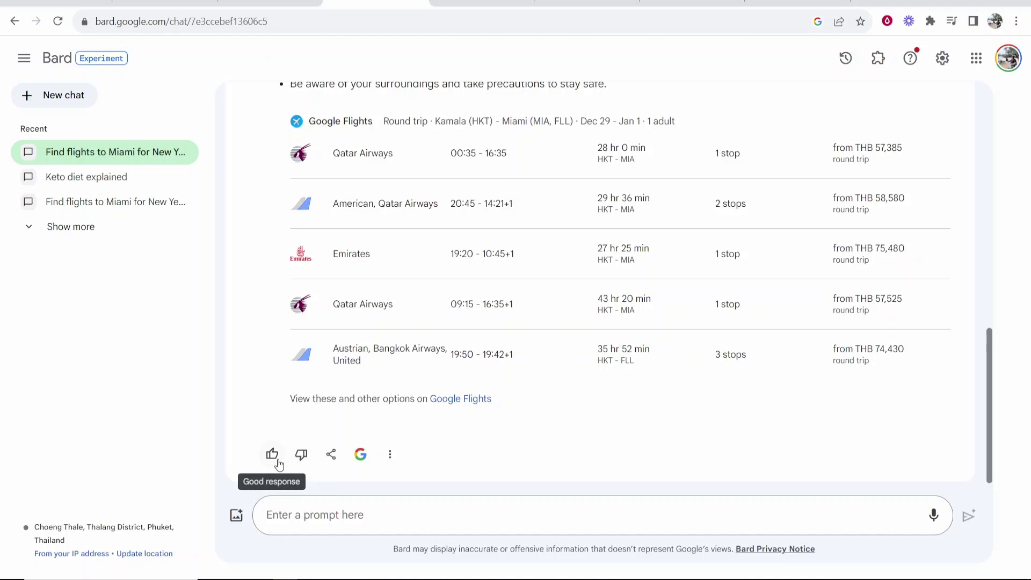